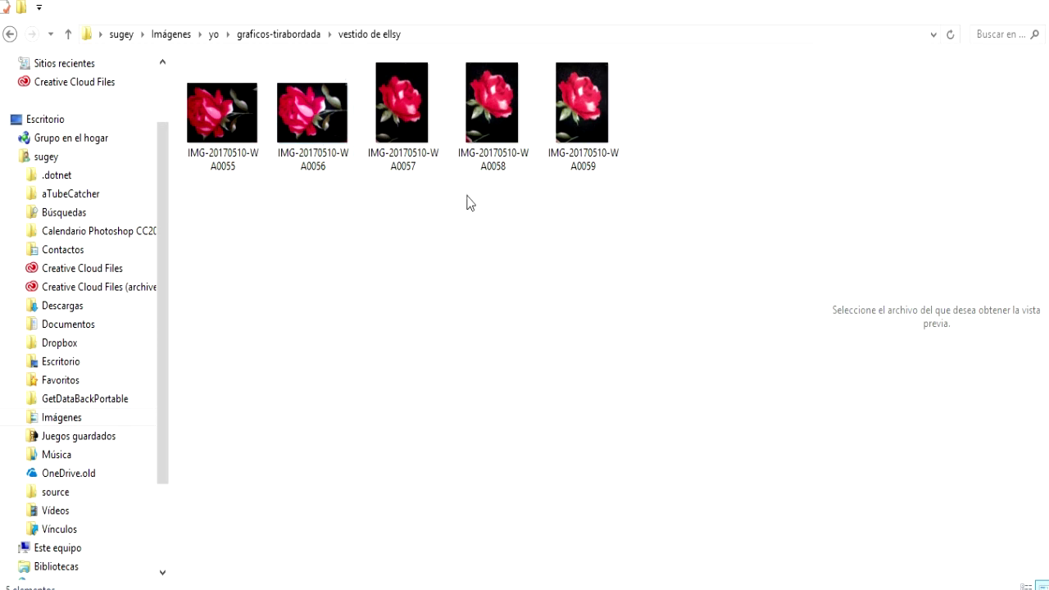
Preview the upright rose photos IMG-20170510-WA0057 and IMG-20170510-WA0058 to compare them
click(416, 116)
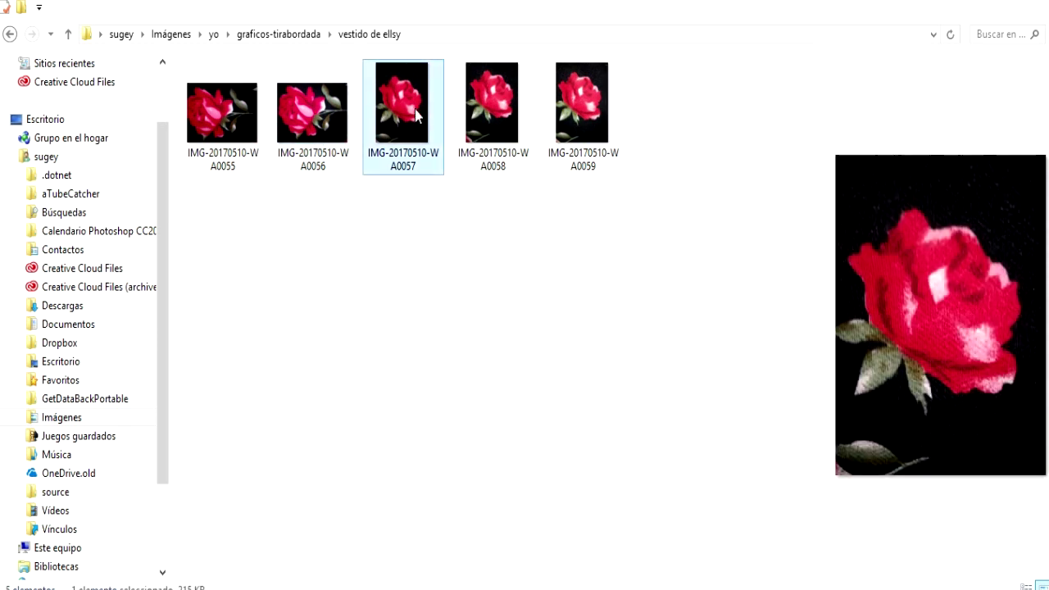
click(492, 102)
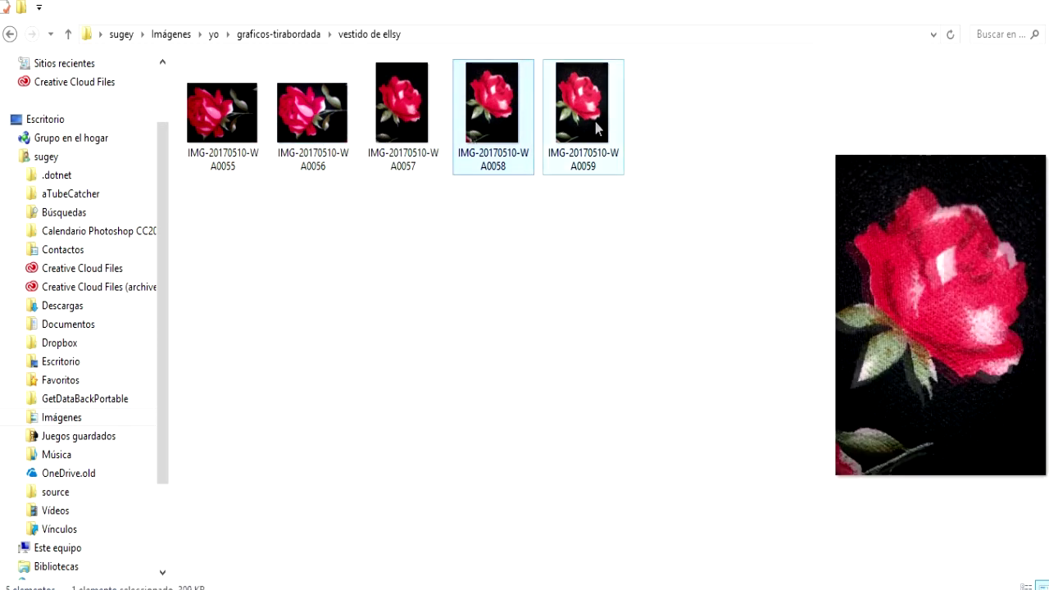
click(419, 140)
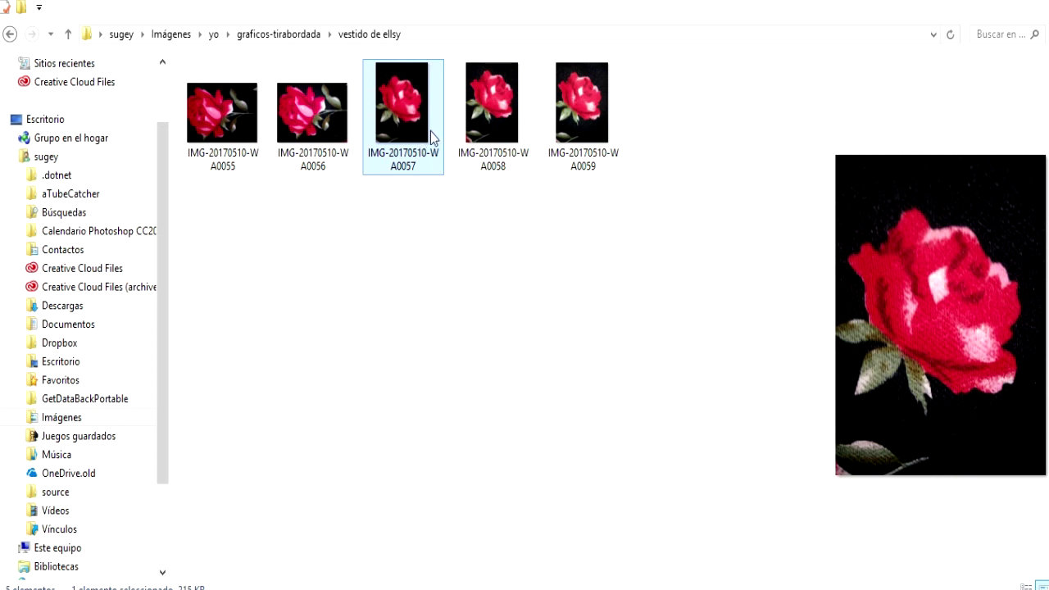
click(474, 126)
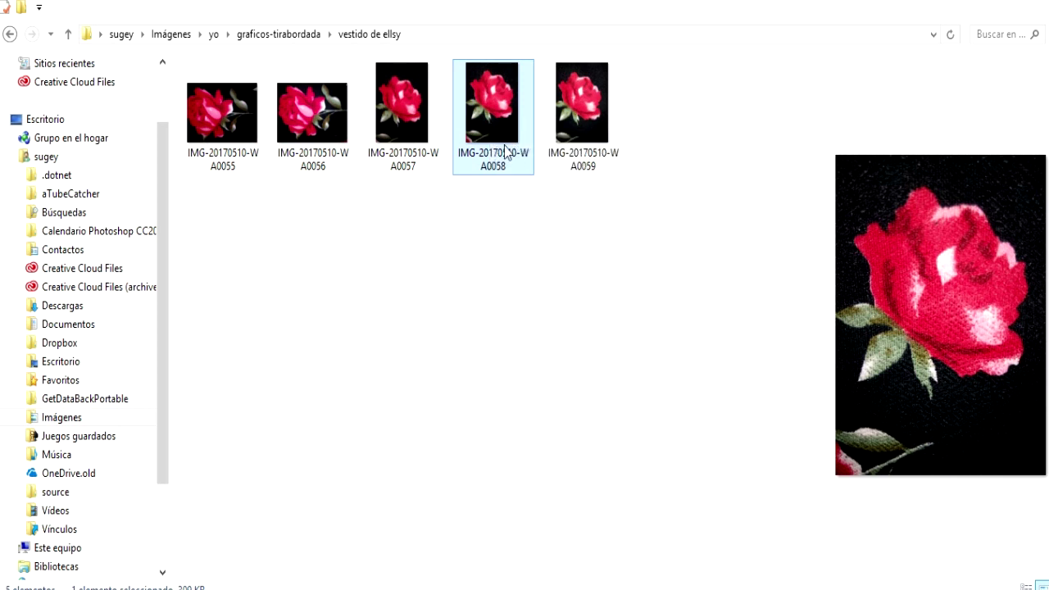
mouse_move(506, 152)
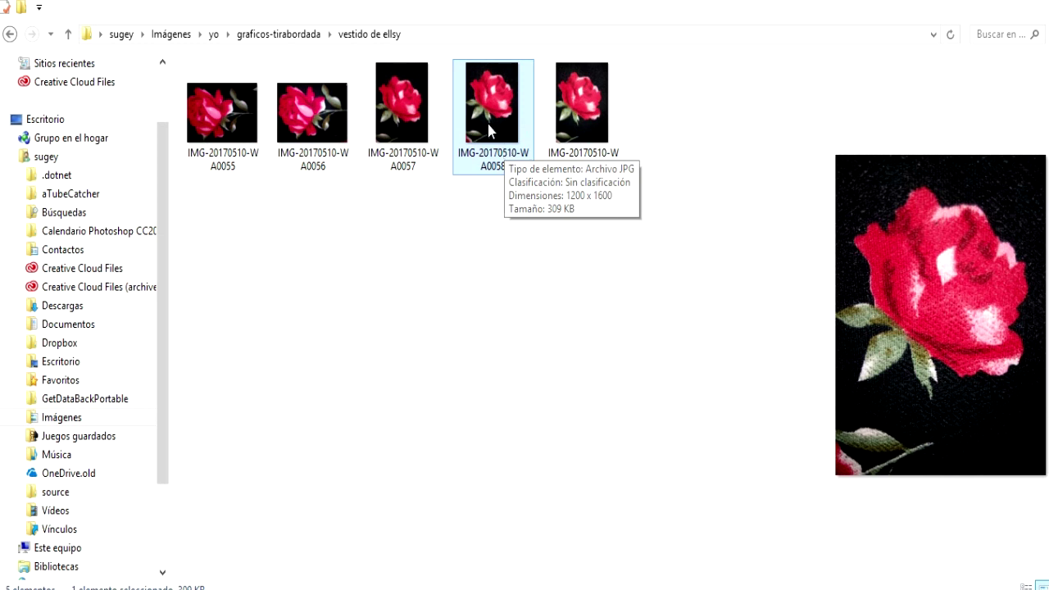
mouse_move(490, 126)
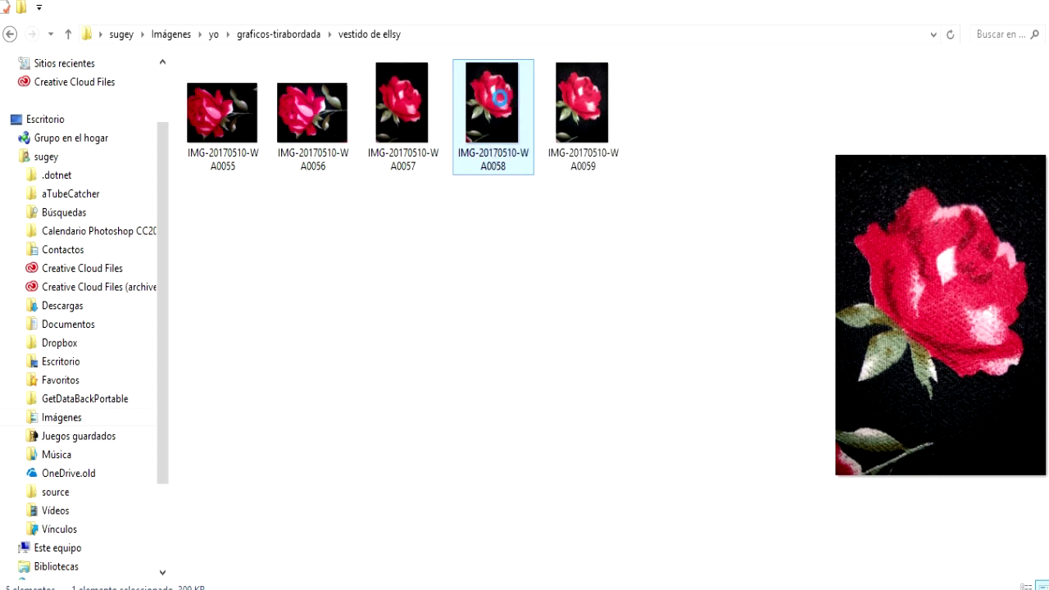
Open the photo IMG-20170510-WA0058 in Paint
right_click(502, 104)
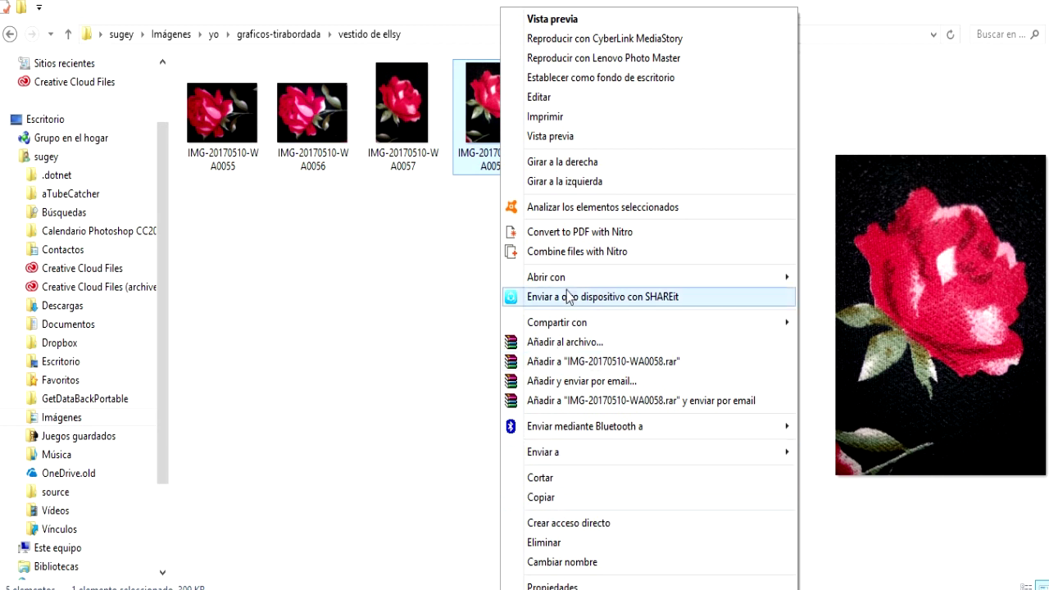
mouse_move(590, 277)
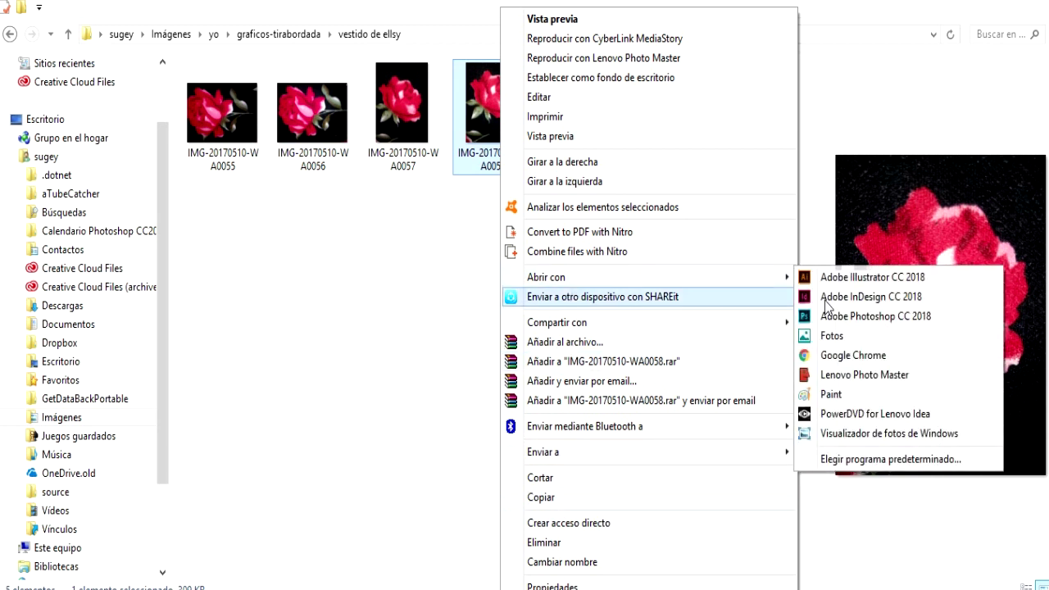
click(831, 396)
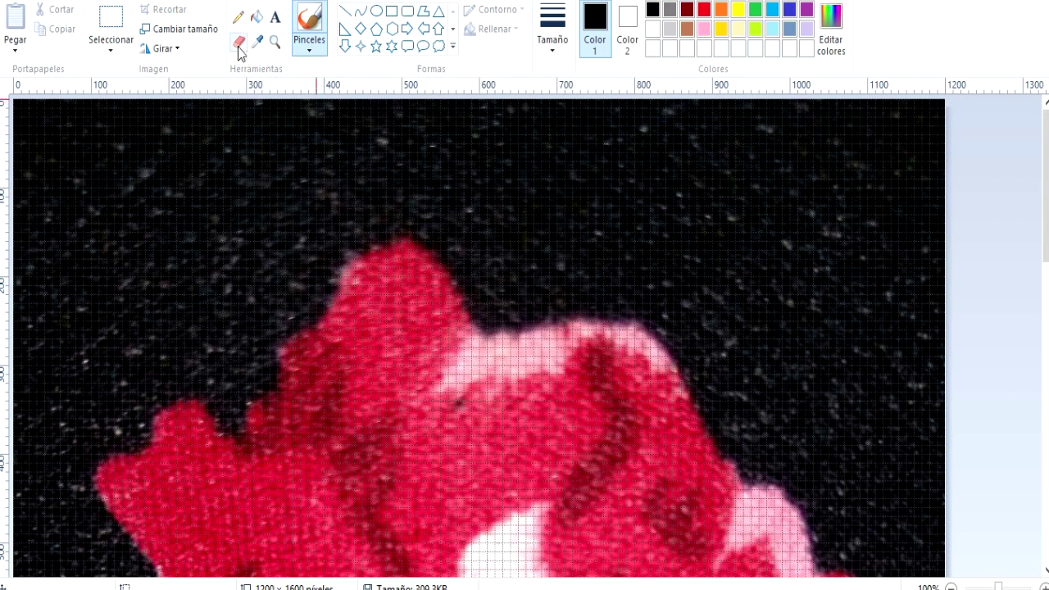
Hide the rulers and zoom the rose photo out to 50%
click(101, 1)
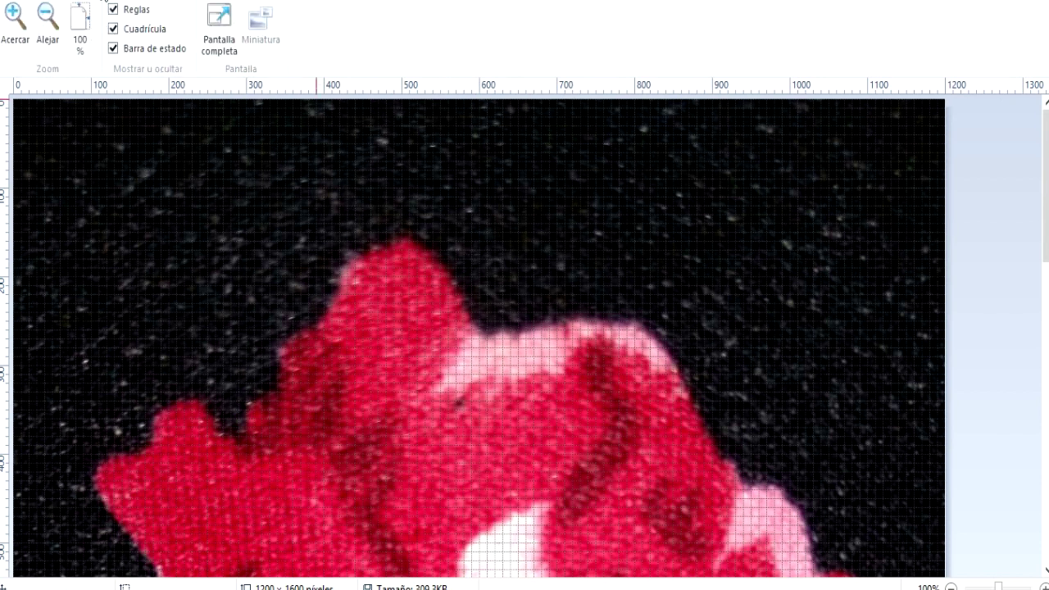
click(114, 9)
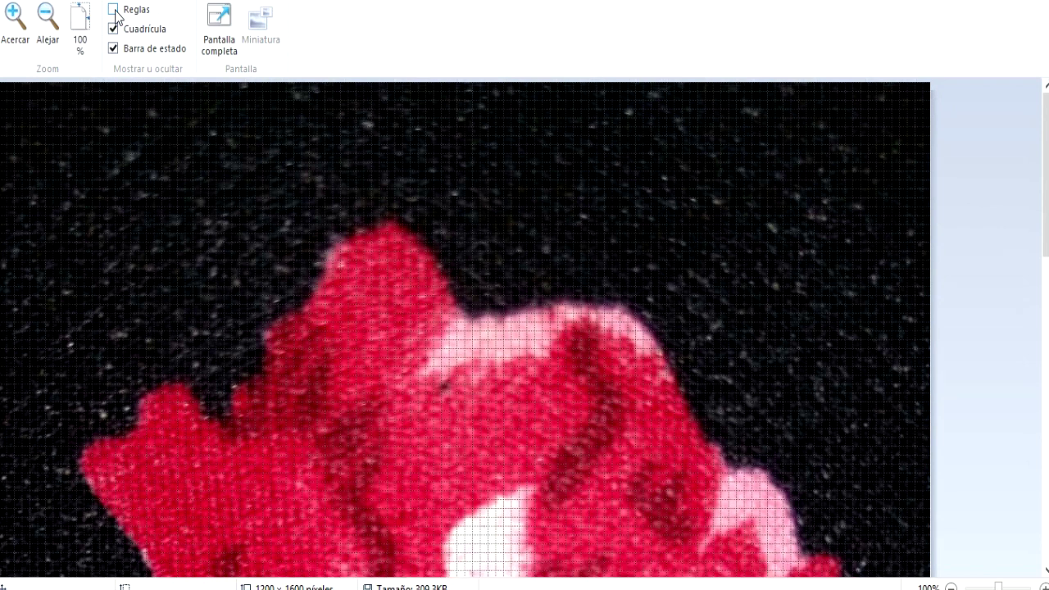
click(49, 33)
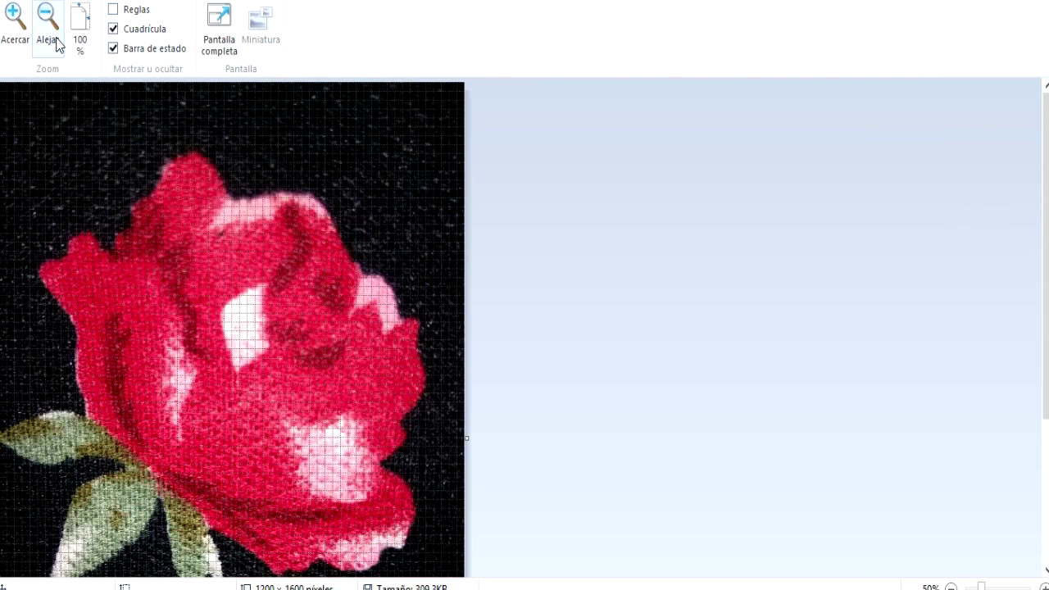
Choose a thickness for the Eraser and rub out part of the black background above the rose
click(61, 1)
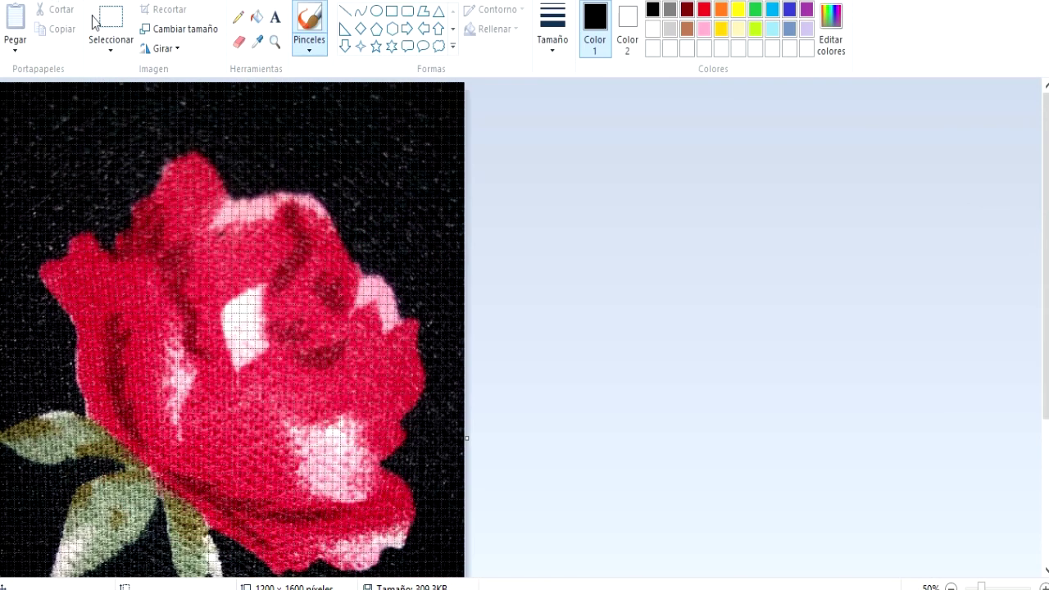
click(239, 42)
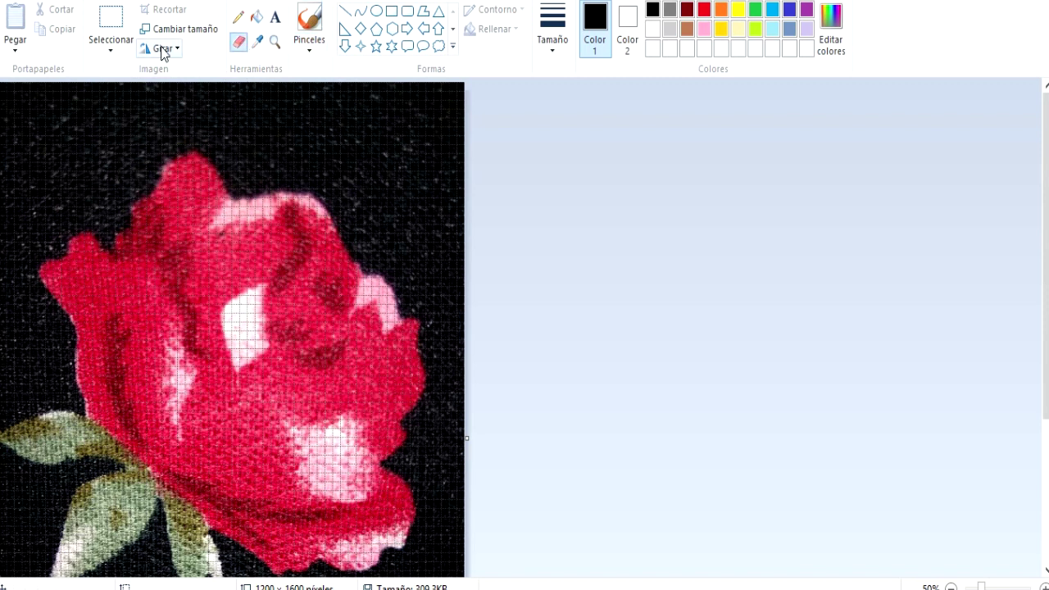
right_click(240, 53)
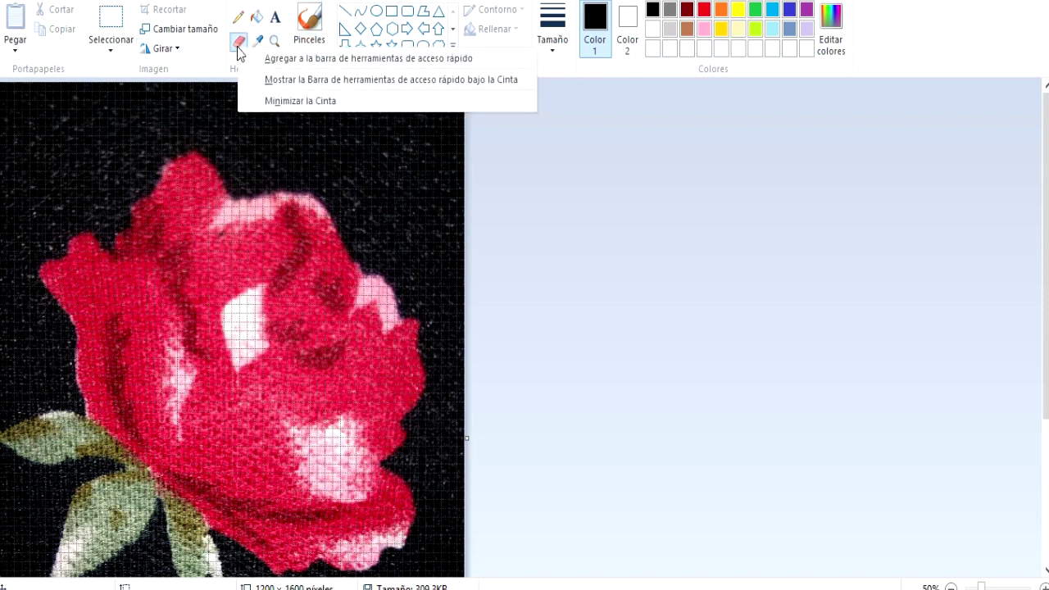
click(409, 168)
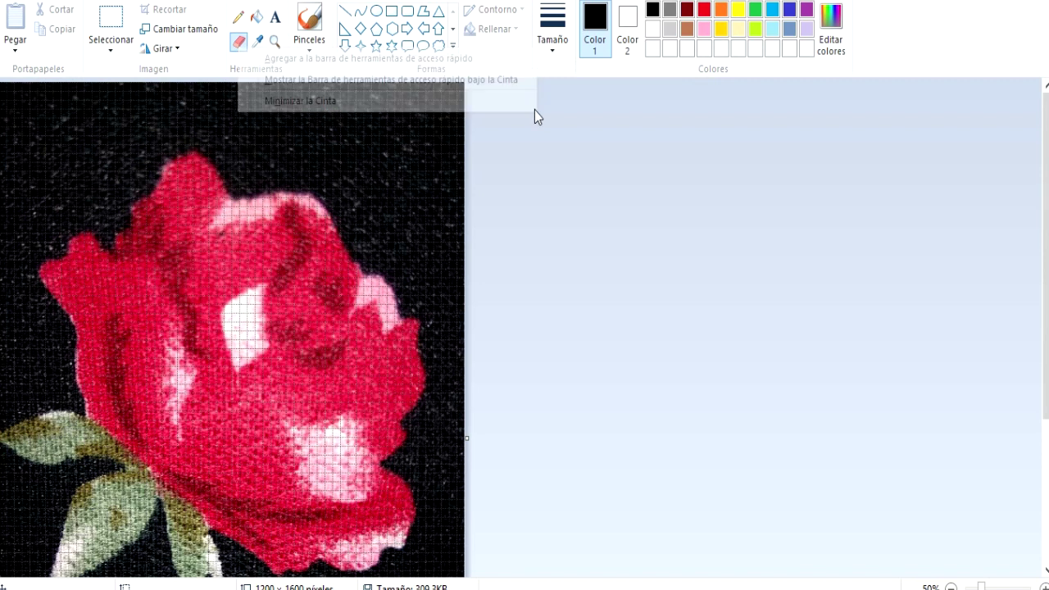
click(554, 45)
click(591, 195)
mouse_move(365, 141)
mouse_down()
mouse_move(385, 220)
mouse_move(373, 125)
mouse_move(361, 189)
mouse_move(328, 187)
mouse_move(368, 229)
mouse_move(365, 144)
mouse_move(414, 185)
mouse_move(428, 105)
mouse_move(446, 107)
mouse_move(461, 147)
mouse_move(395, 97)
mouse_move(457, 82)
mouse_move(336, 99)
mouse_move(316, 86)
mouse_move(278, 92)
mouse_move(383, 148)
mouse_up()
drag(323, 133, 358, 137)
mouse_move(322, 103)
mouse_down()
mouse_move(395, 202)
mouse_move(388, 170)
mouse_move(435, 162)
mouse_move(449, 220)
mouse_move(461, 158)
mouse_move(455, 221)
mouse_move(424, 146)
mouse_move(435, 257)
mouse_move(421, 287)
mouse_move(443, 272)
mouse_move(436, 188)
mouse_move(438, 257)
mouse_move(378, 191)
mouse_move(432, 267)
mouse_move(393, 150)
mouse_move(431, 225)
mouse_move(417, 151)
mouse_move(436, 246)
mouse_move(449, 235)
mouse_move(446, 106)
mouse_move(456, 151)
mouse_up()
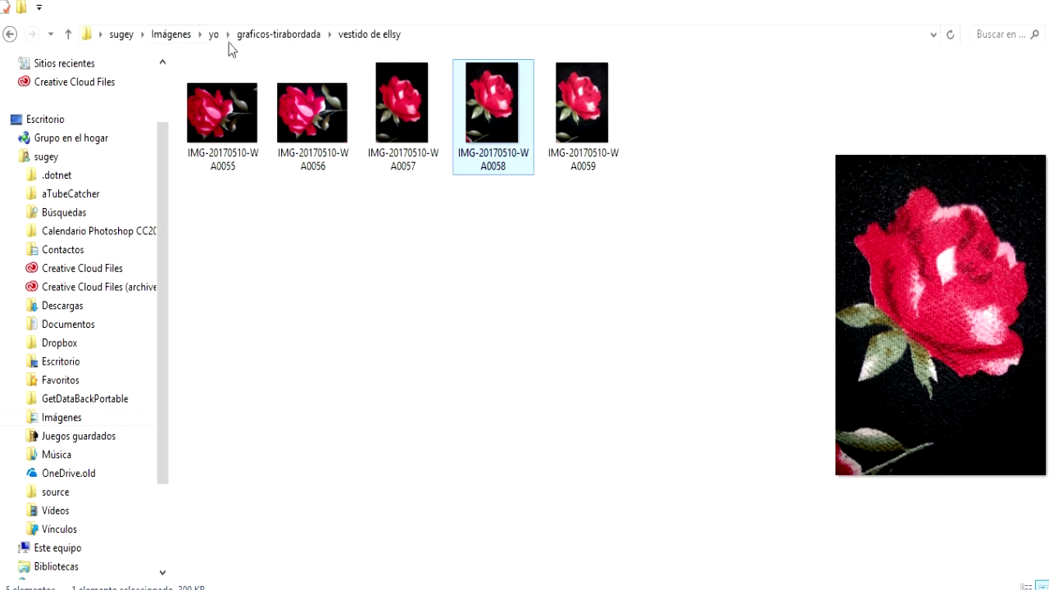
Go up to the graficos-tirabordada folder and open the grid PDF Cross-stitch_6_Lines_per_Inch_unlocked
click(261, 37)
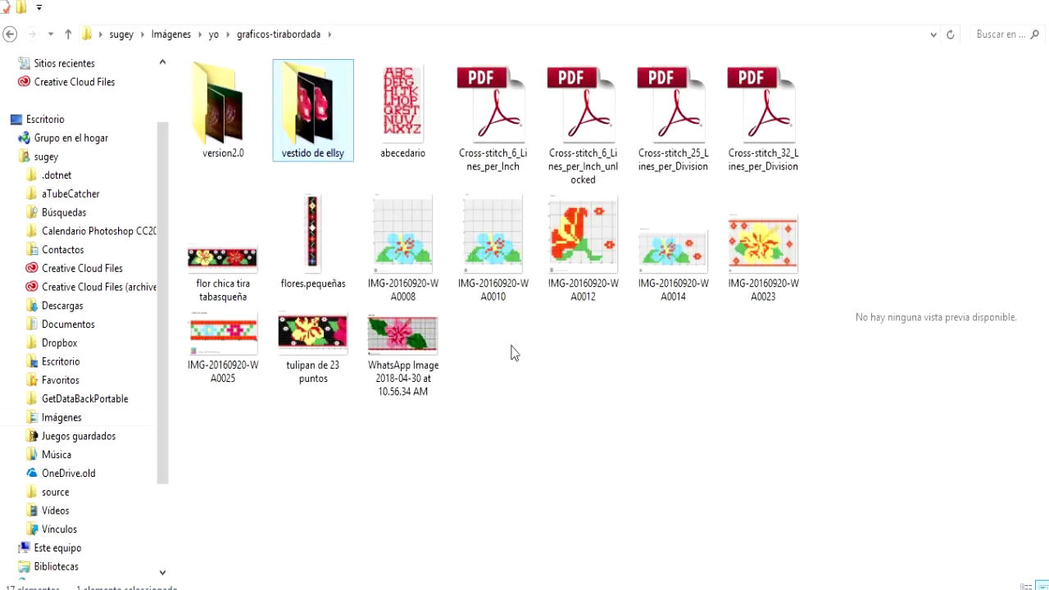
click(533, 367)
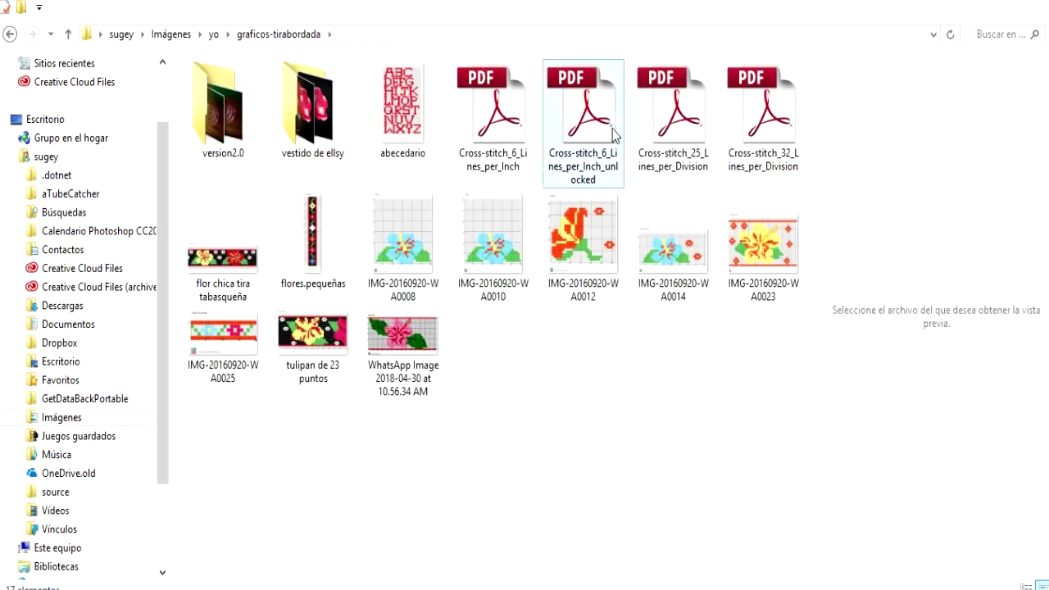
click(590, 139)
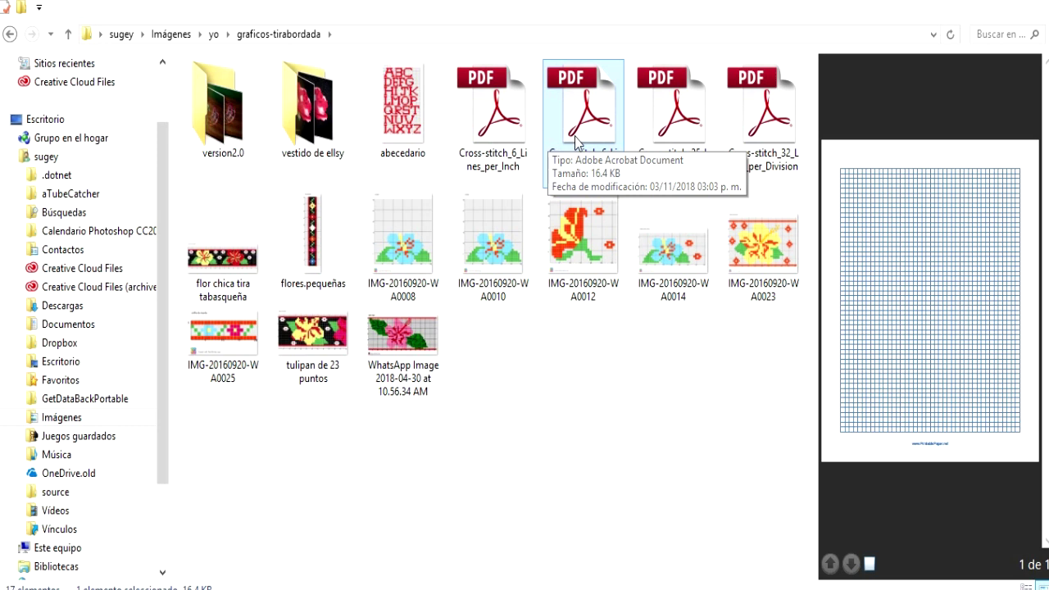
double_click(576, 141)
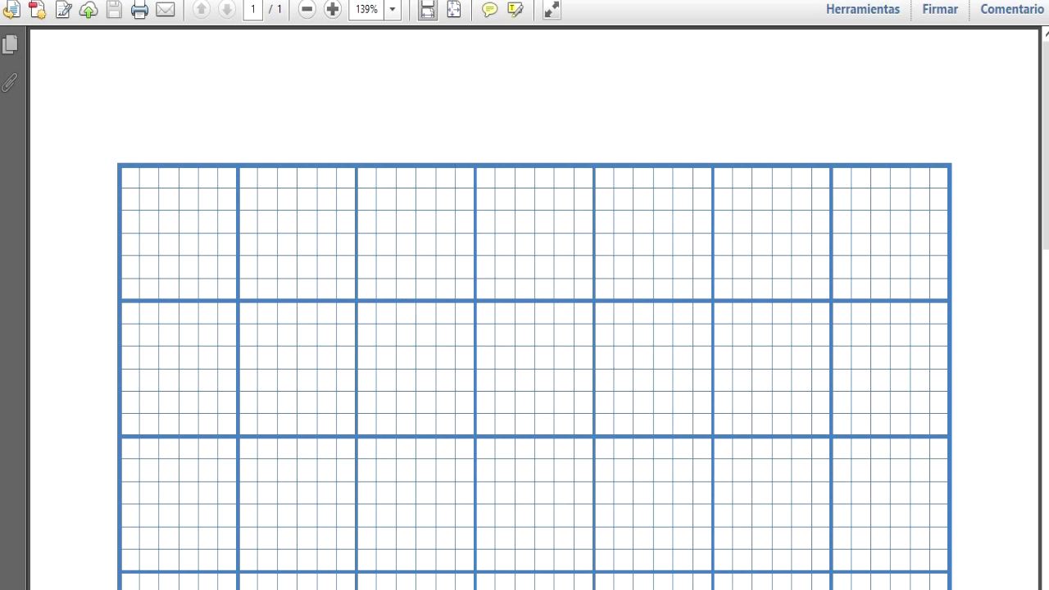
mouse_move(1047, 161)
mouse_down()
mouse_move(1046, 215)
mouse_move(1046, 164)
mouse_up()
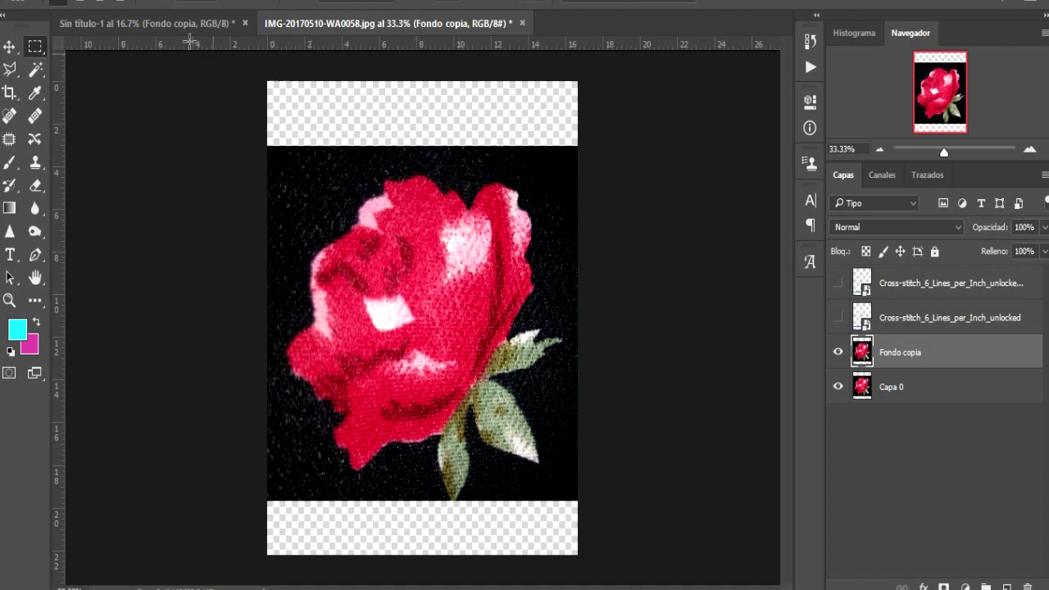
Bring up the untitled grid document in Photoshop and hide its topmost, semi-transparent rose layer
click(171, 24)
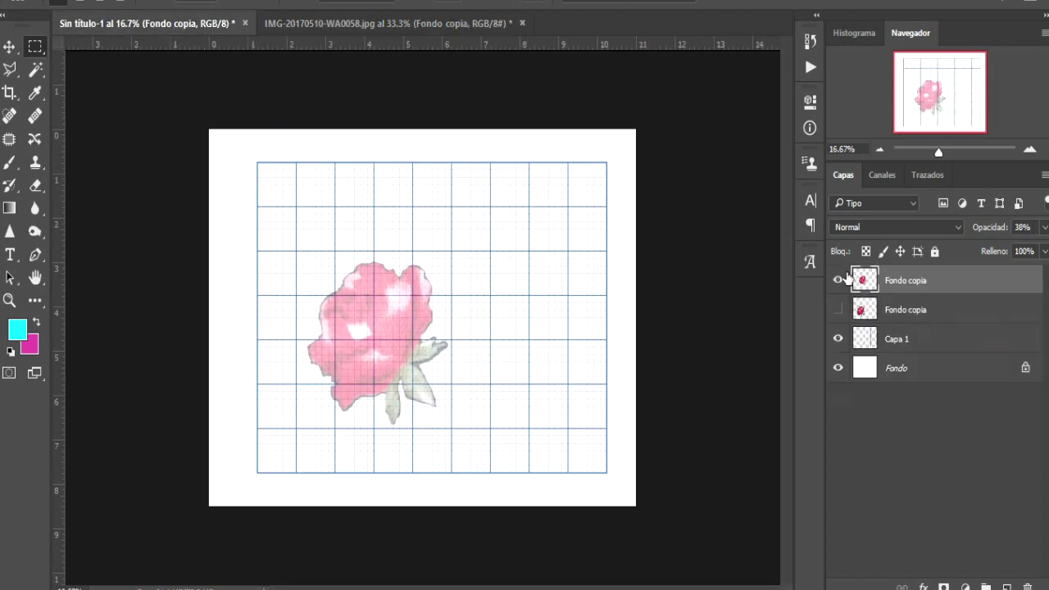
click(838, 280)
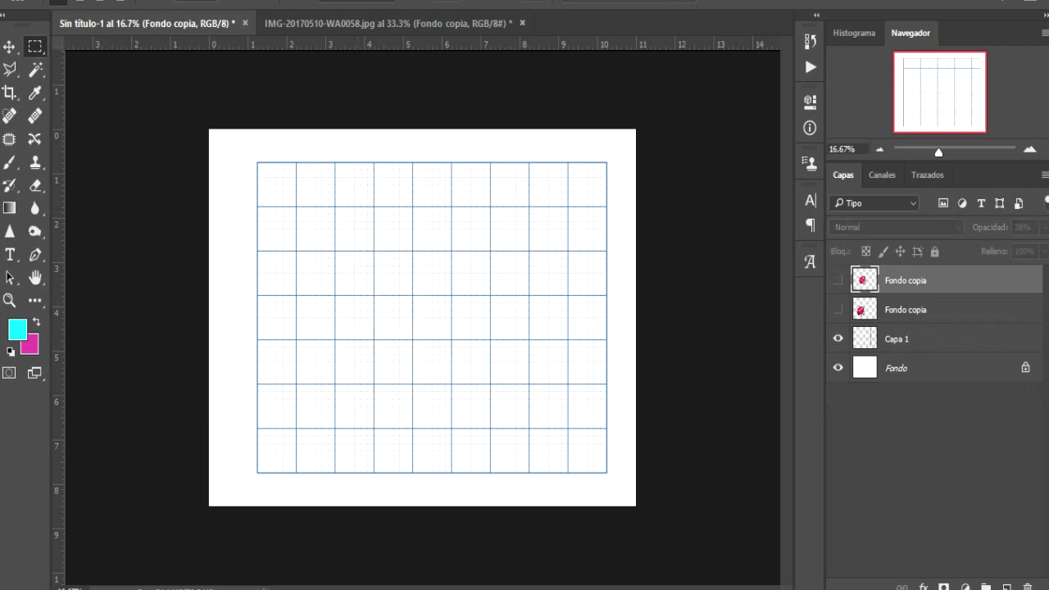
click(1030, 149)
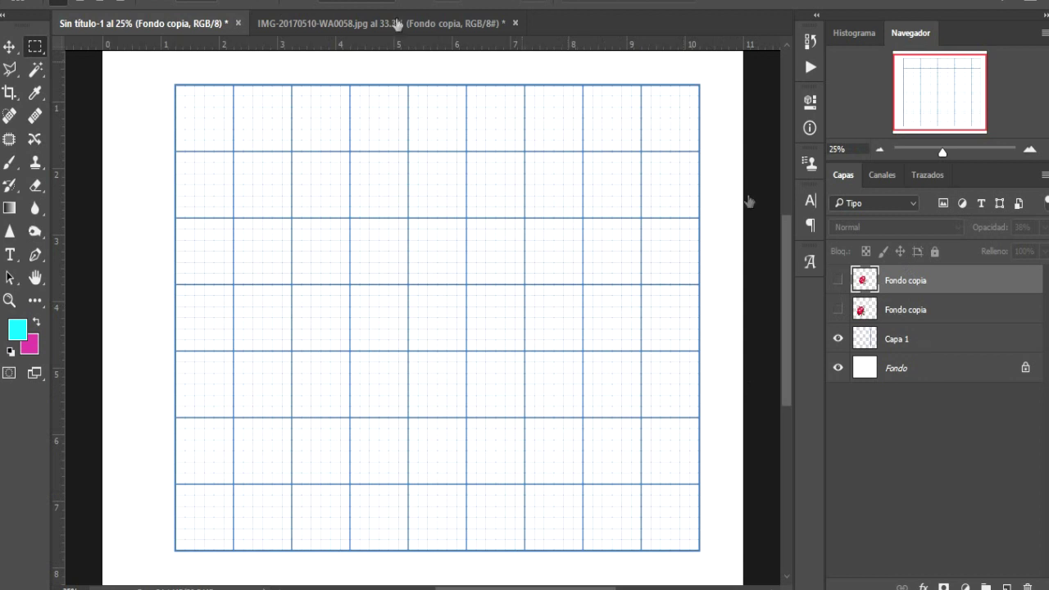
Float the IMG-20170510-WA0058.jpg document, copy its Fondo copia layer onto the Sin título-1 grid, and dock the document again
click(389, 25)
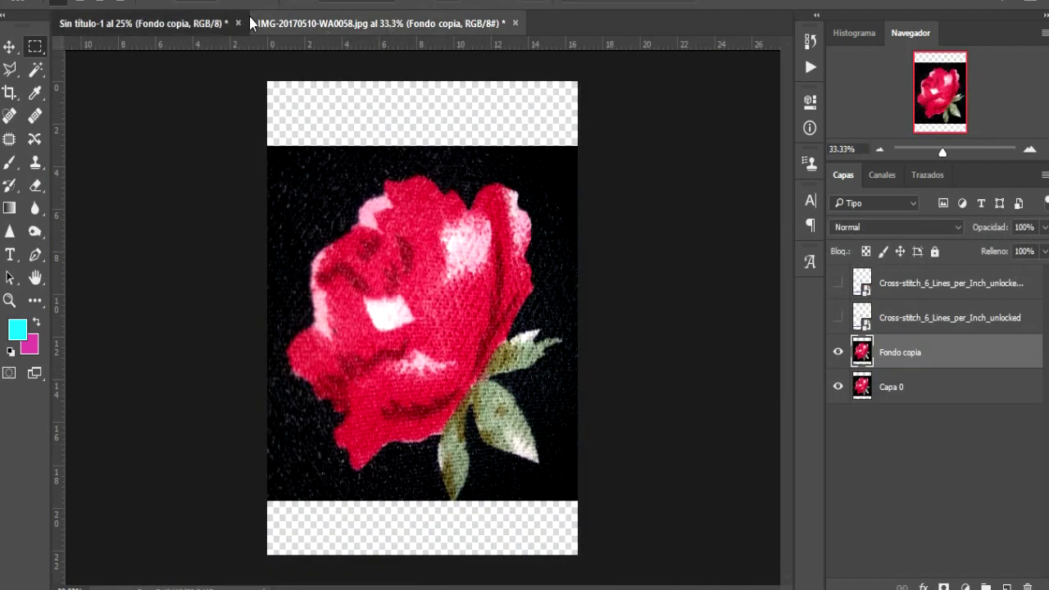
click(188, 24)
drag(345, 22, 70, 557)
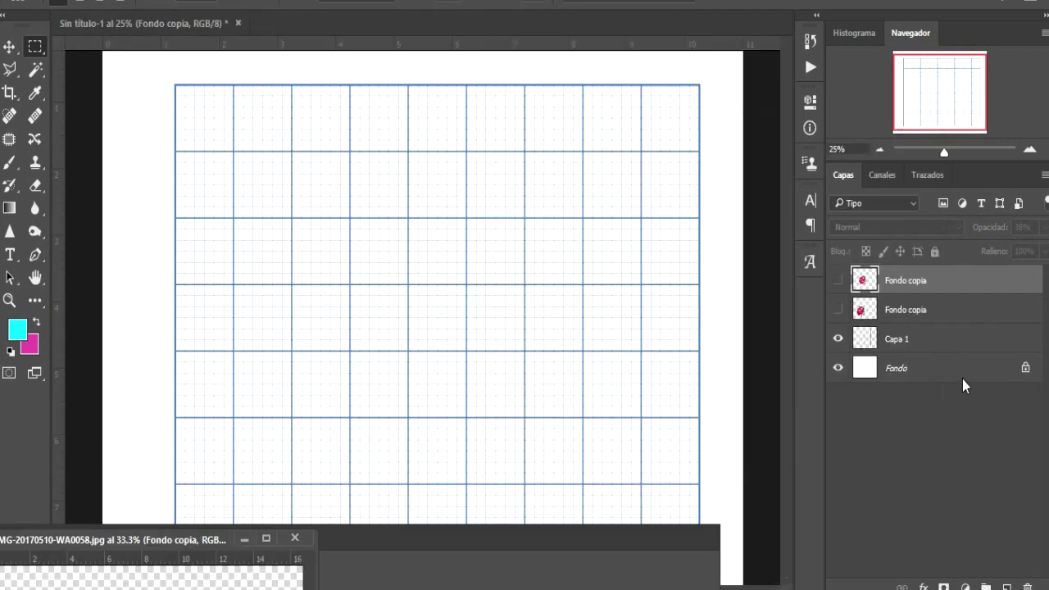
drag(928, 360, 446, 336)
drag(193, 541, 628, 28)
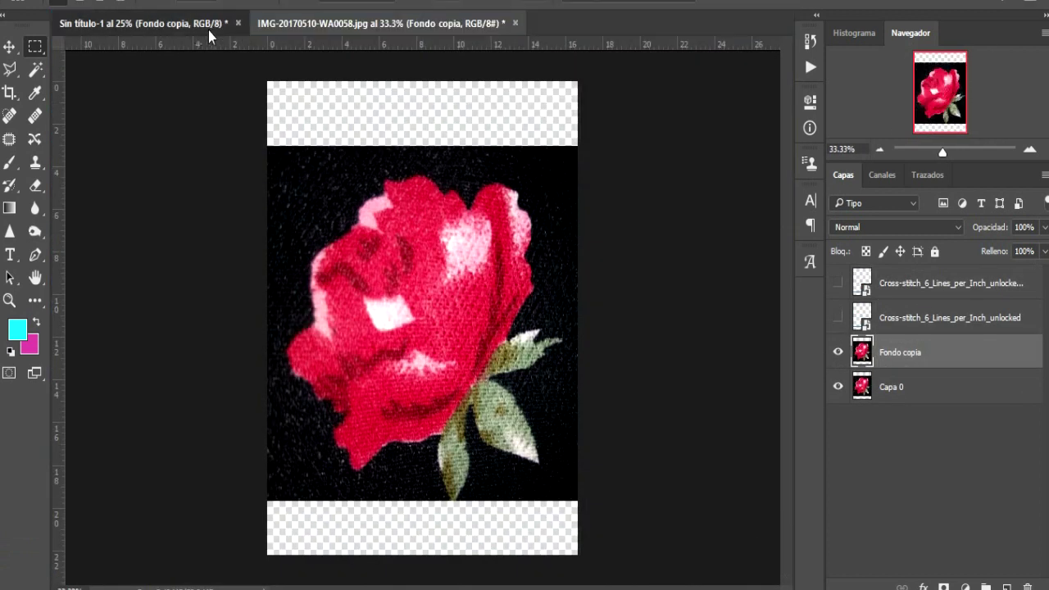
key(ctrl+Tab)
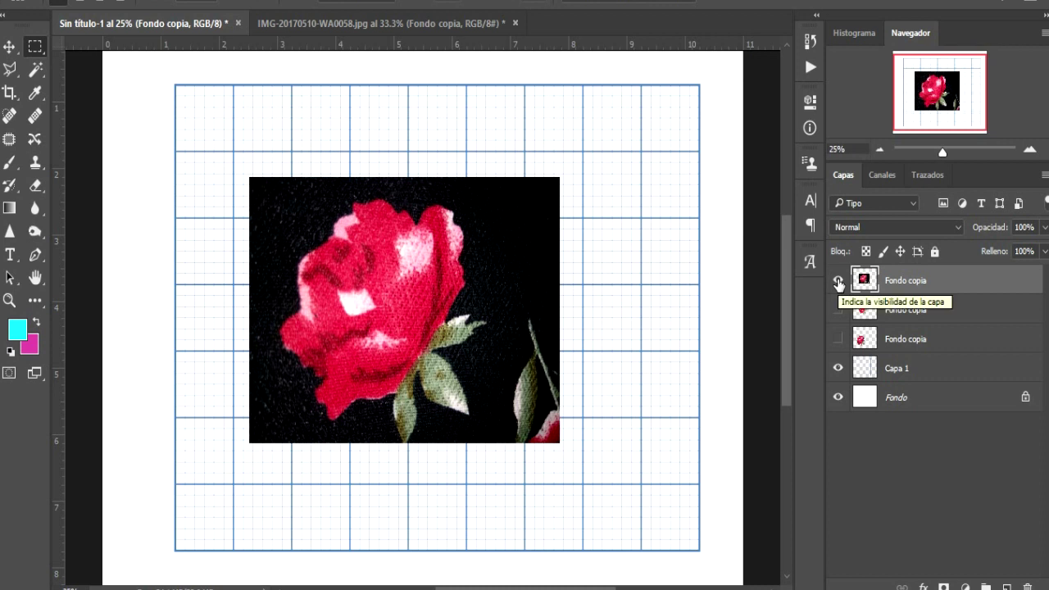
Move the copied rose photo layer down until its upper edge is about level with the second heavy line below the grid's top border
click(838, 280)
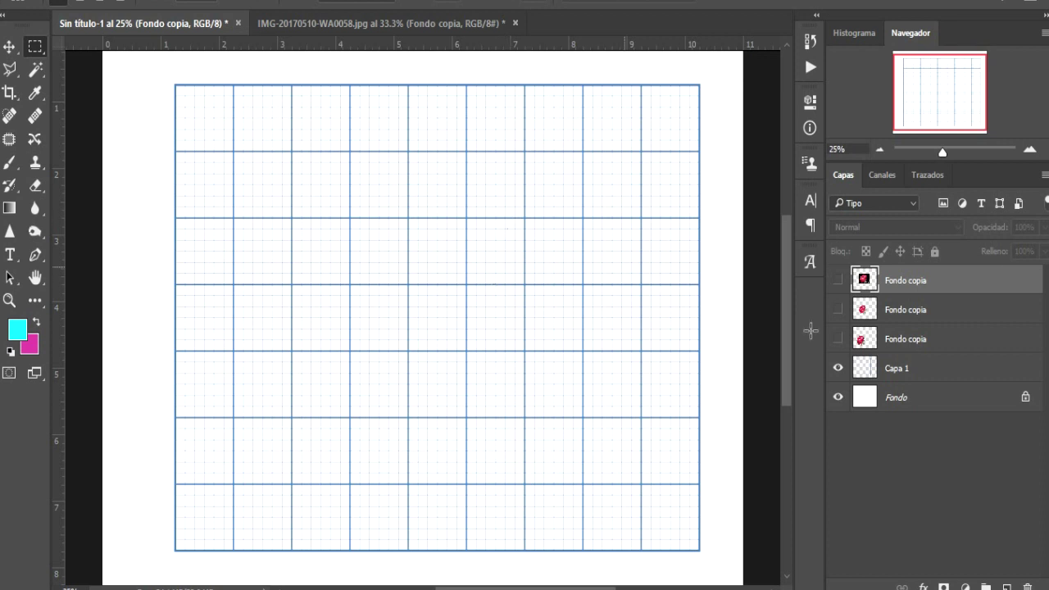
click(838, 280)
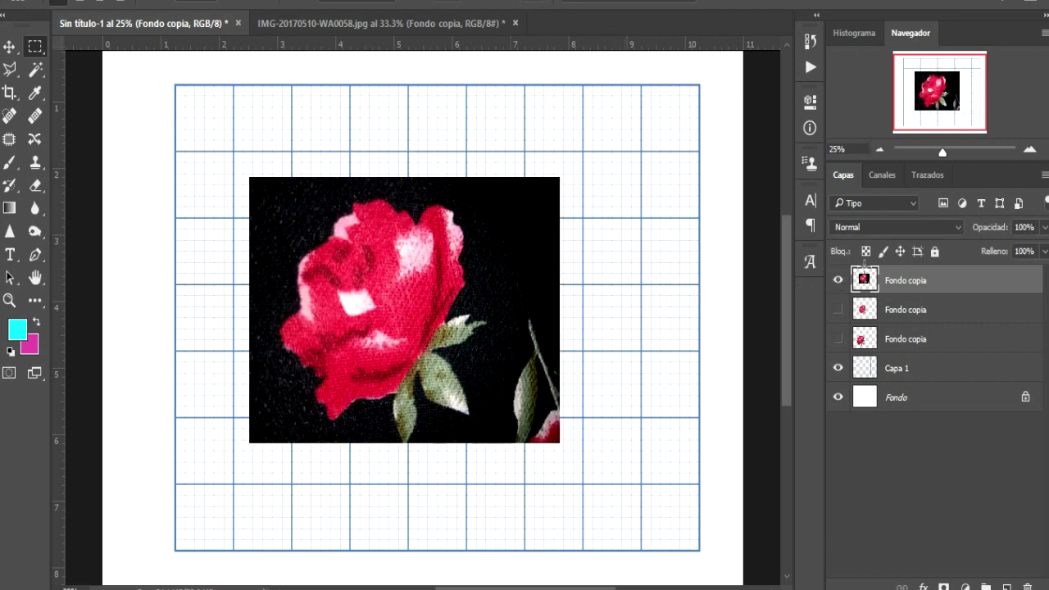
click(9, 47)
drag(516, 234, 518, 279)
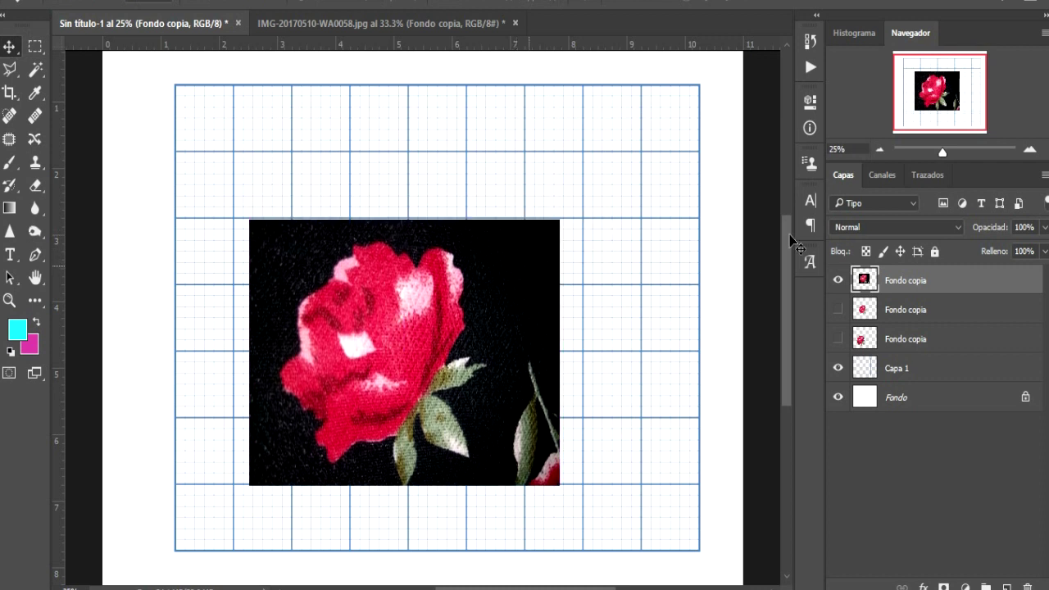
Show the cut-out rose layer in place of the rose photo layer and set its opacity to 53%
click(838, 281)
click(838, 309)
click(904, 320)
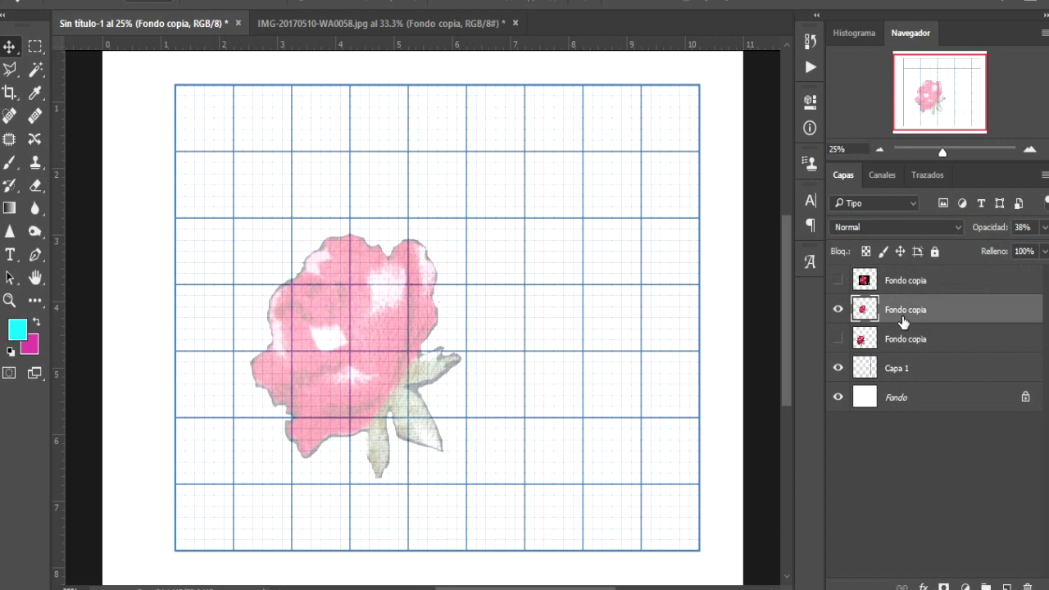
click(1045, 227)
mouse_move(1008, 248)
mouse_down()
mouse_move(1043, 248)
mouse_move(1012, 255)
mouse_up()
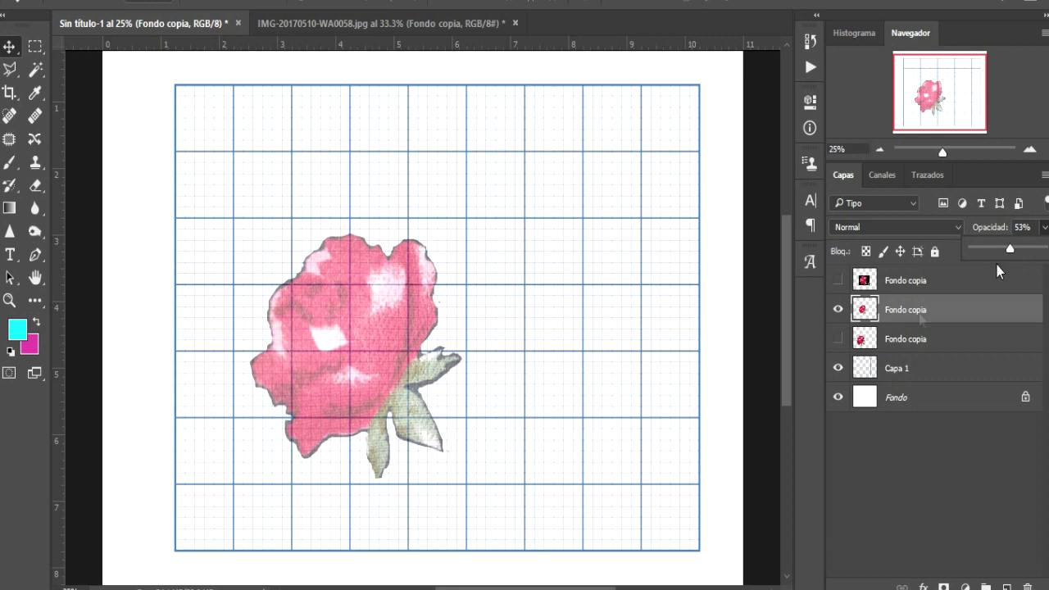
Move the grid layer Capa 1 directly above the cut-out rose layer
click(929, 367)
drag(929, 366, 926, 300)
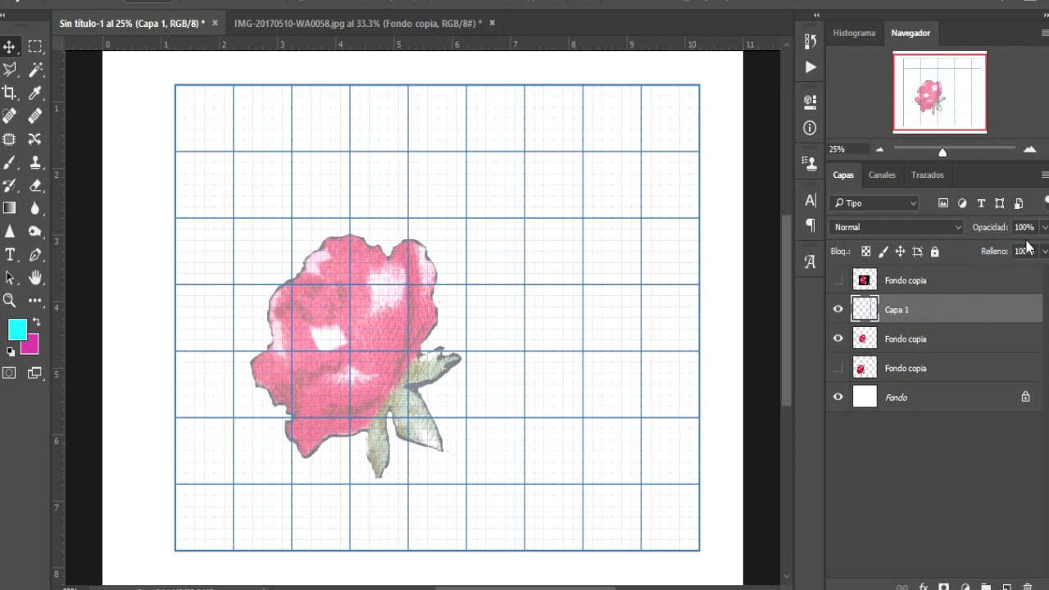
Examine the cut-out rose under the stitch grid at 50% magnification, hiding and reshowing the rose layer and the grid layer Capa 1 individually
click(891, 341)
click(1029, 150)
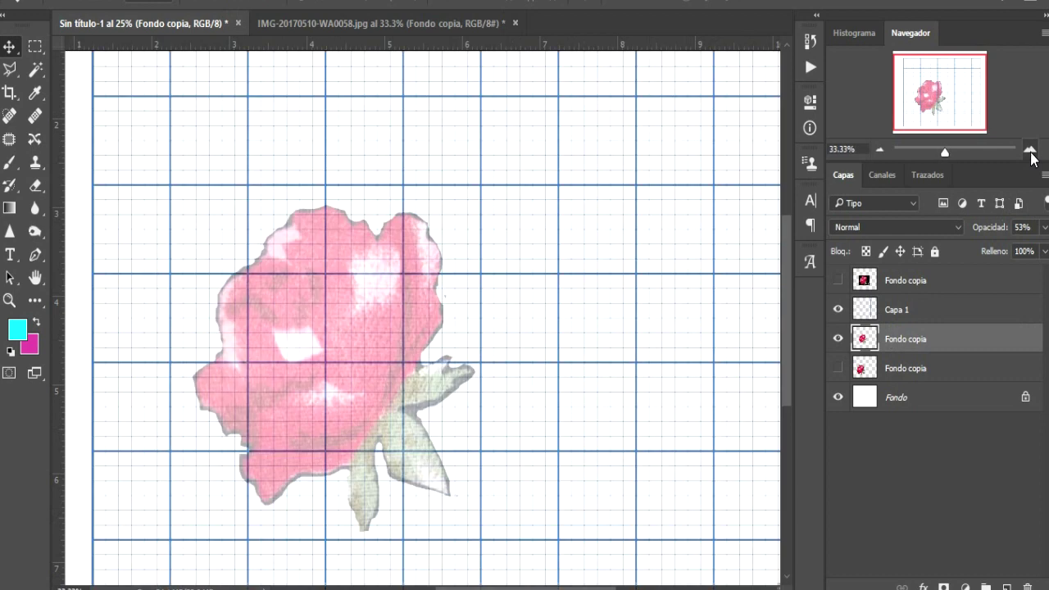
click(1030, 150)
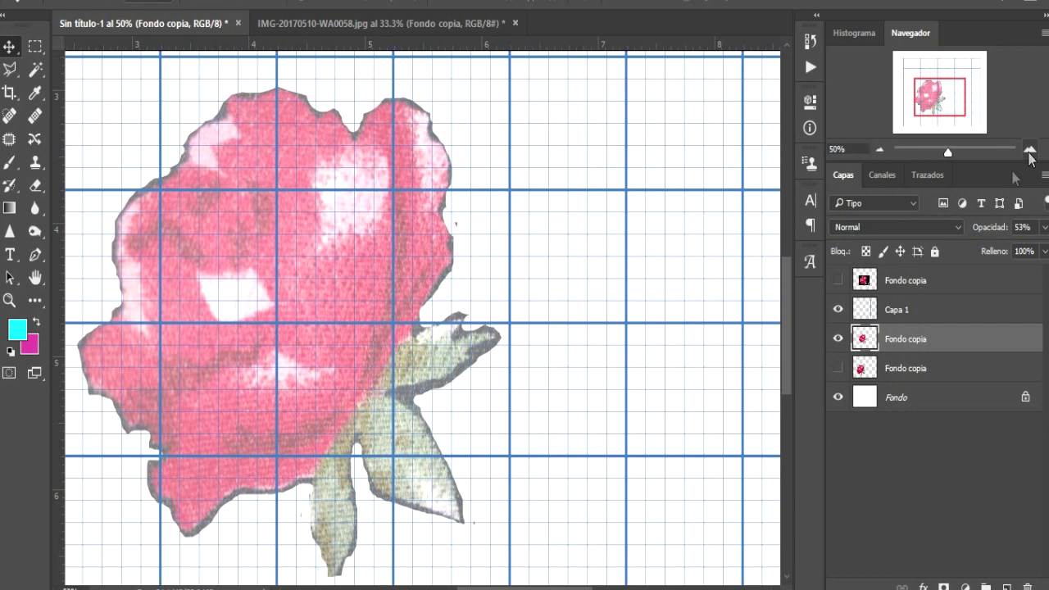
scroll(566, 585, left, 2)
scroll(566, 585, left, 2)
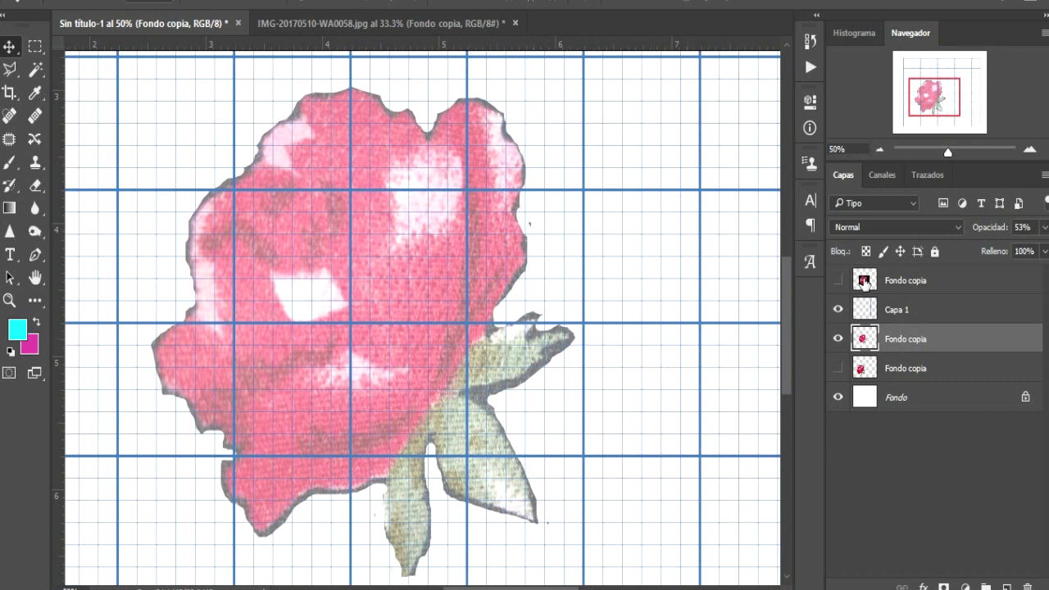
click(838, 339)
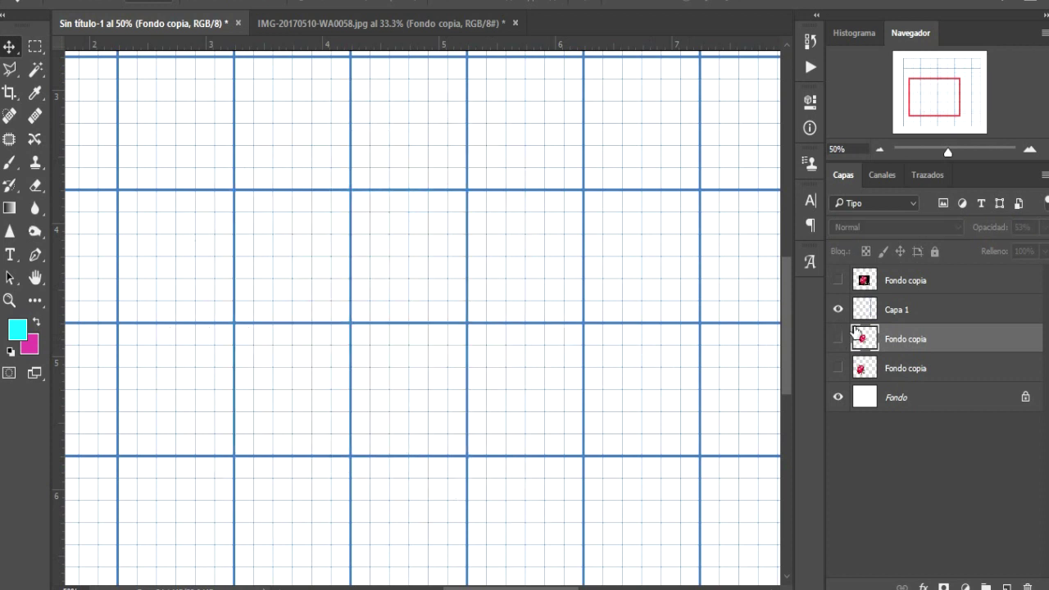
click(837, 339)
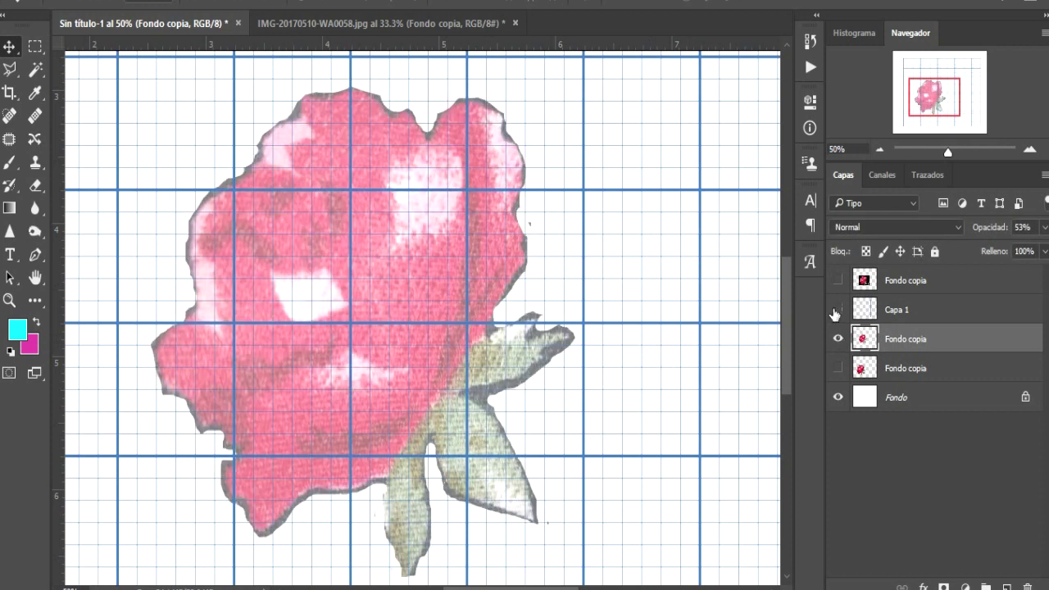
click(838, 309)
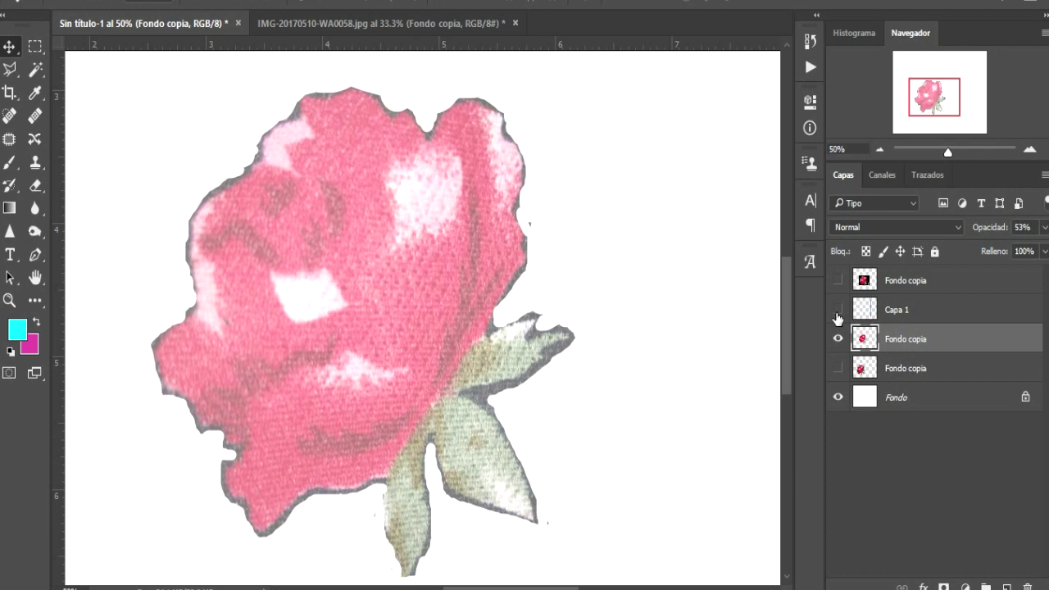
click(838, 312)
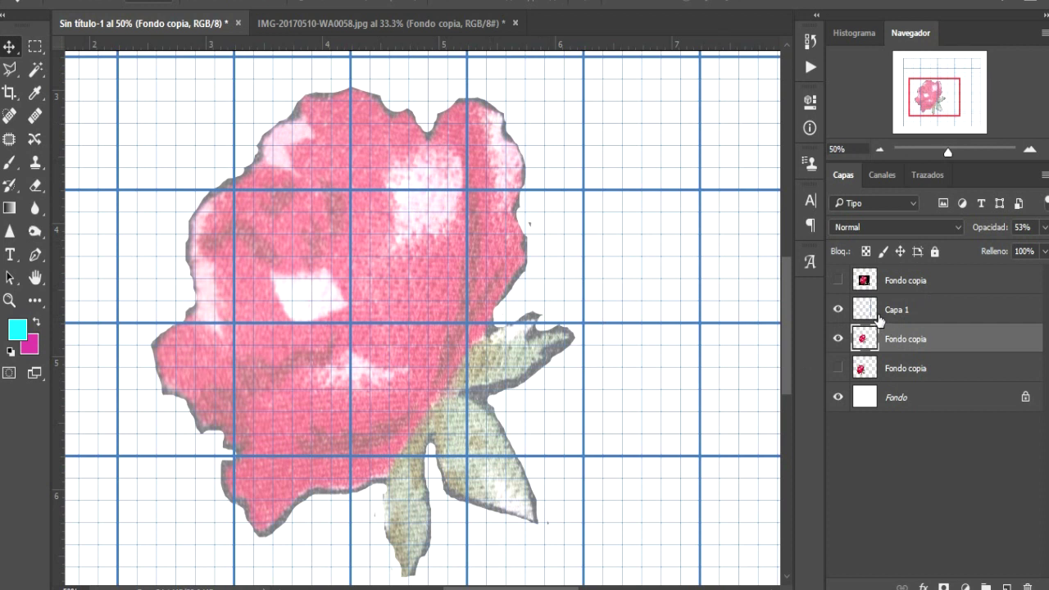
Make the grid layer Capa 1 the active layer
click(881, 316)
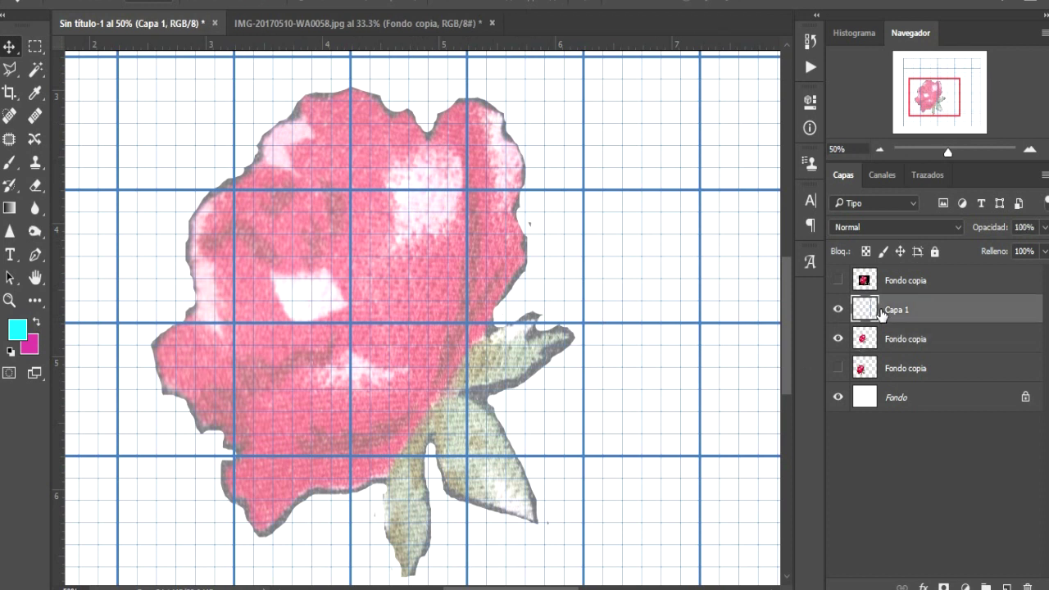